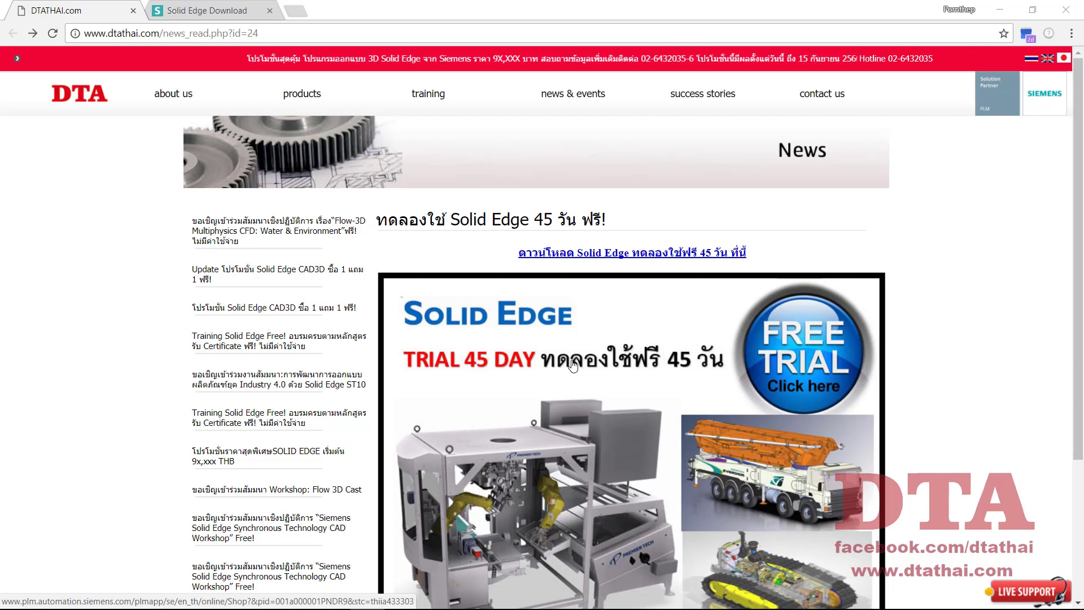
# Bring up the Solid Edge 45-day trial form and scroll through its customer-type and country fields.
pyautogui.click(262, 12)
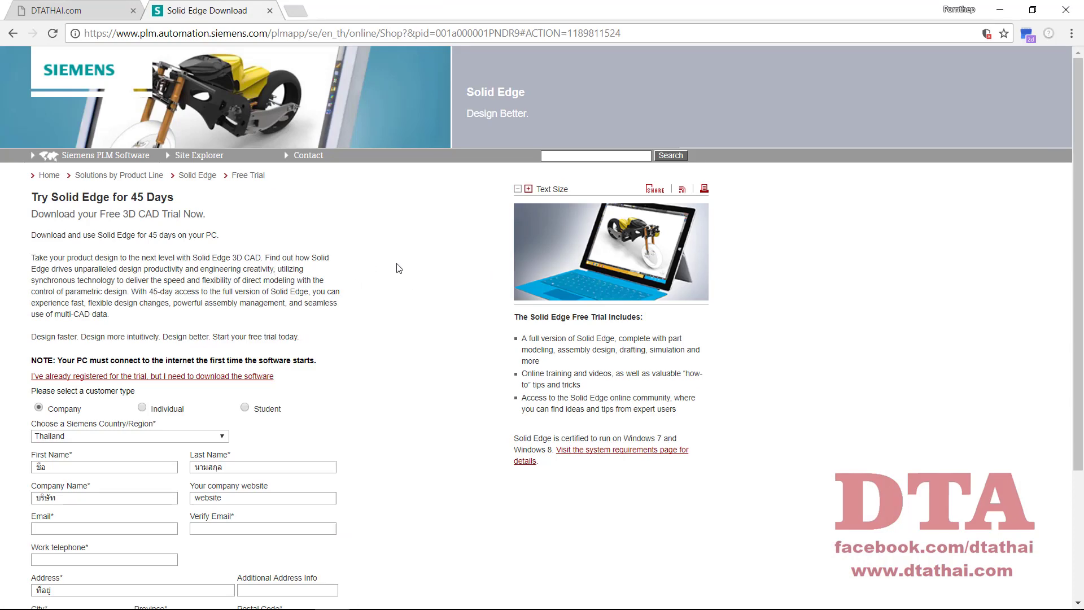
pyautogui.scroll(-2, 399, 268)
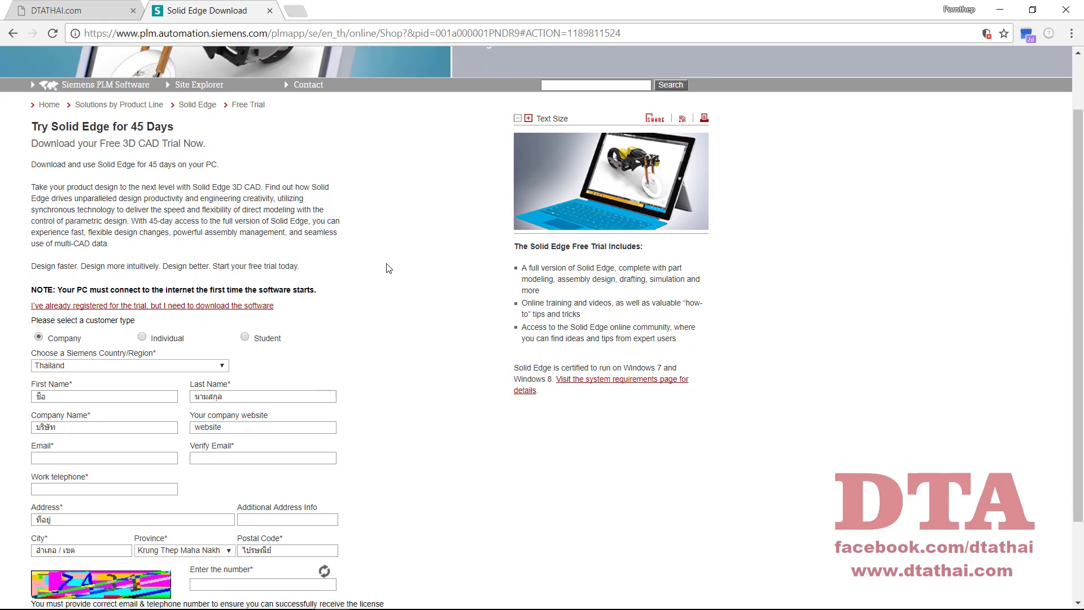
pyautogui.scroll(-1, 389, 268)
pyautogui.scroll(-1, 398, 267)
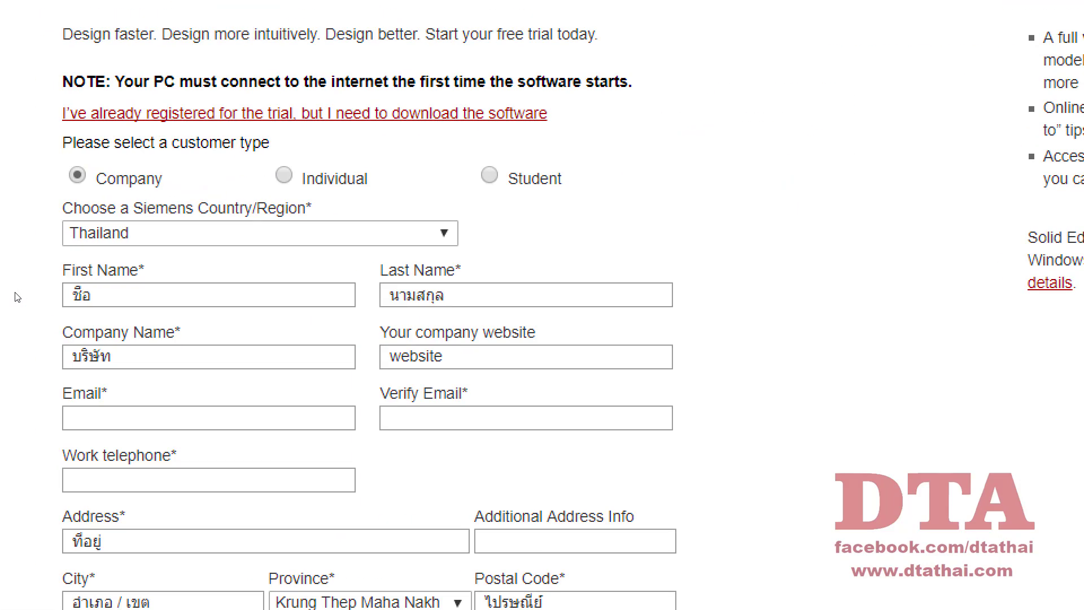
pyautogui.scroll(-2, 17, 297)
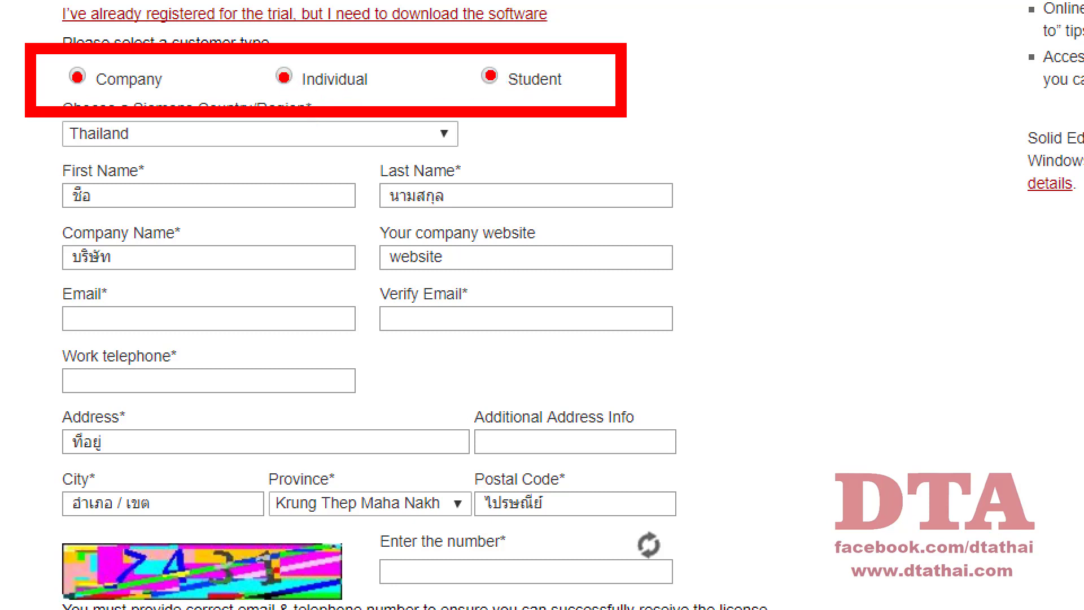
# Choose Student as the customer type, which opens the Student Edition page.
pyautogui.click(489, 75)
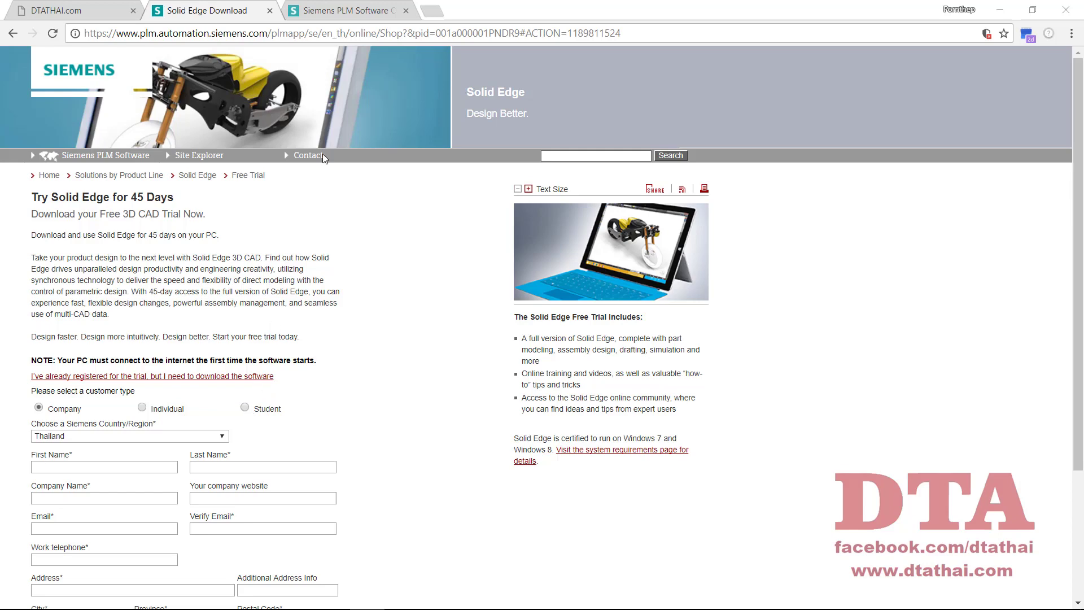
# Scroll through the Solid Edge Student Edition page down to its Download now form.
pyautogui.click(331, 8)
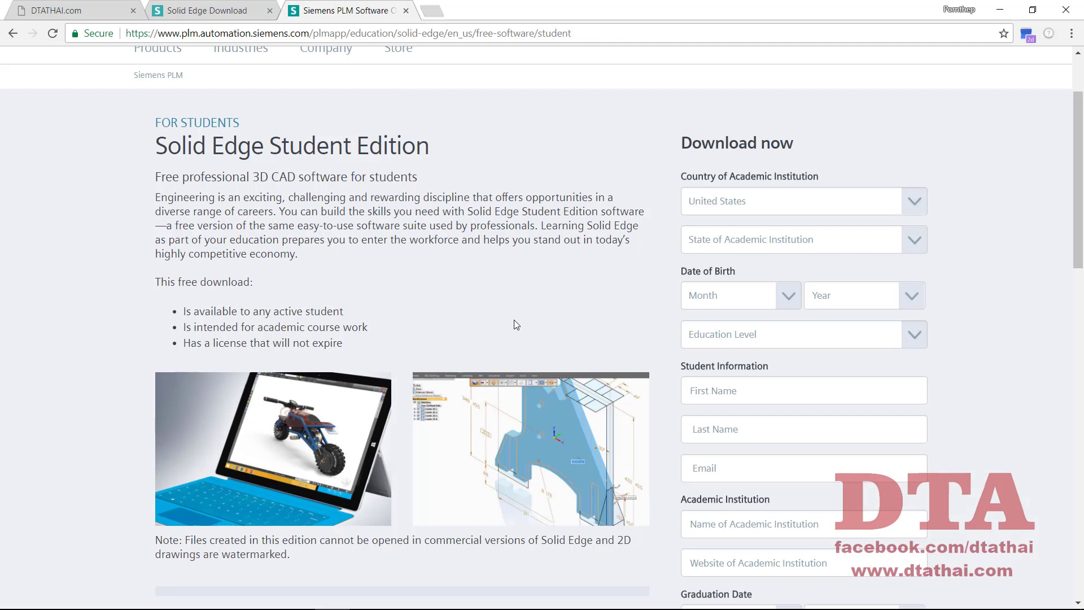
pyautogui.scroll(2, 740, 260)
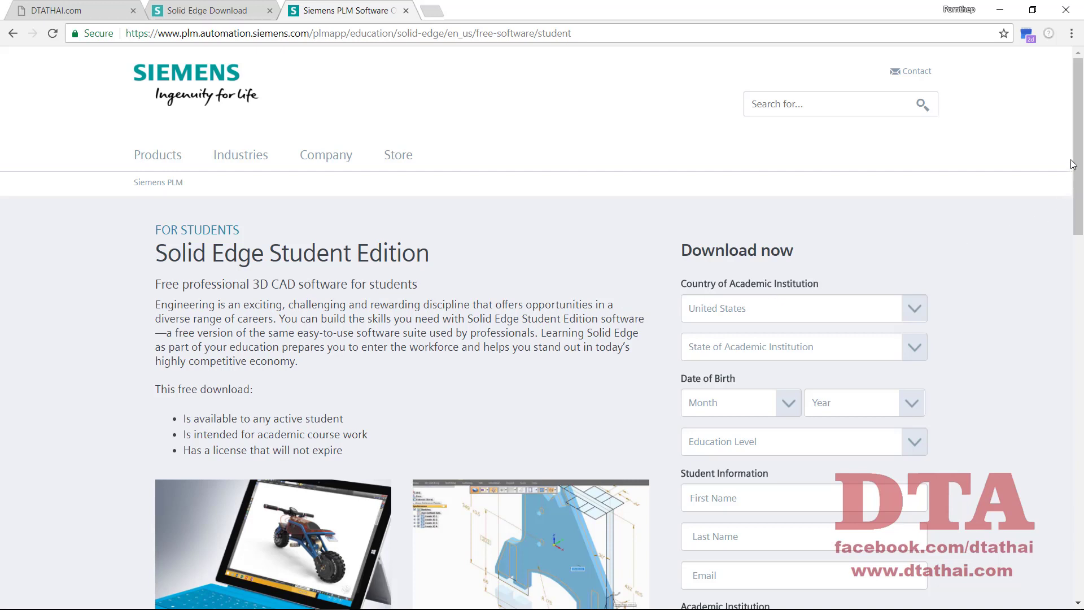
pyautogui.moveTo(1078, 146); pyautogui.dragTo(1067, 230)
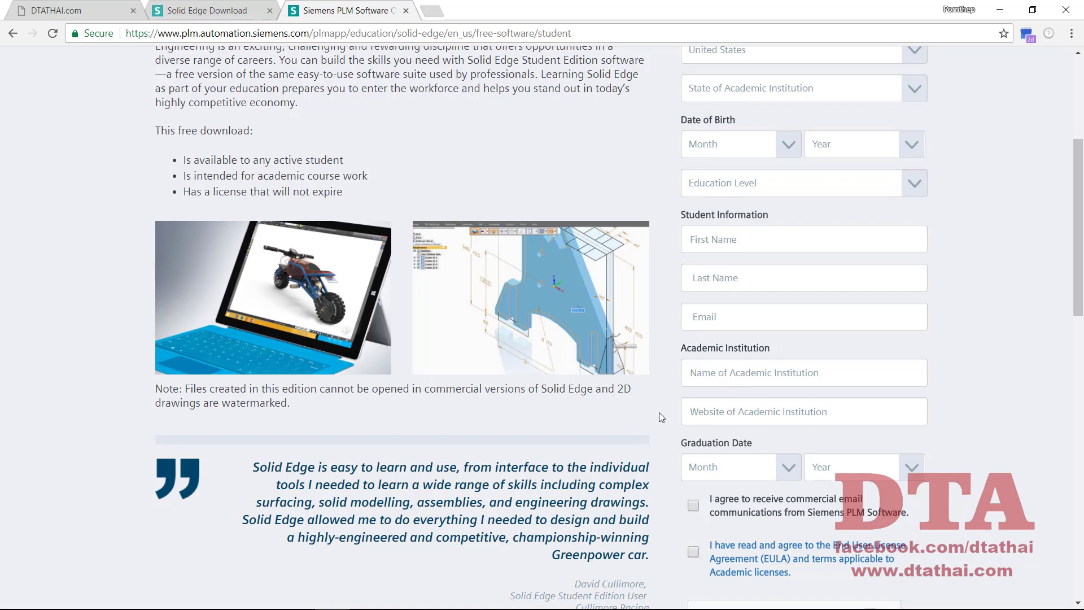
pyautogui.scroll(2, 659, 412)
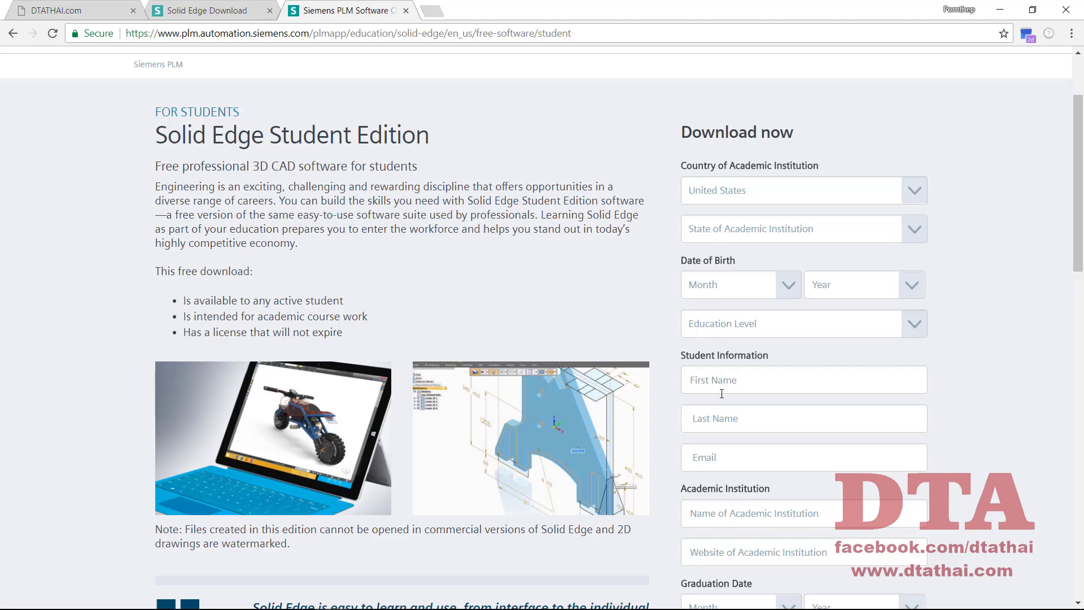
pyautogui.scroll(-1, 747, 383)
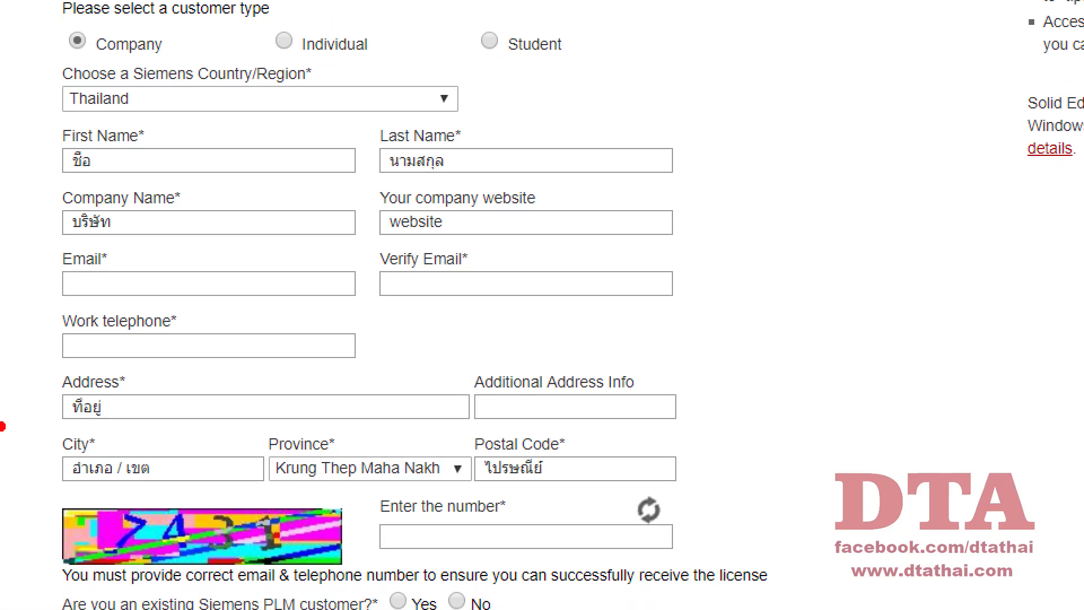
pyautogui.keyDown('ctrl'); pyautogui.moveTo(54, 144); pyautogui.dragTo(355, 182); pyautogui.keyUp('ctrl')
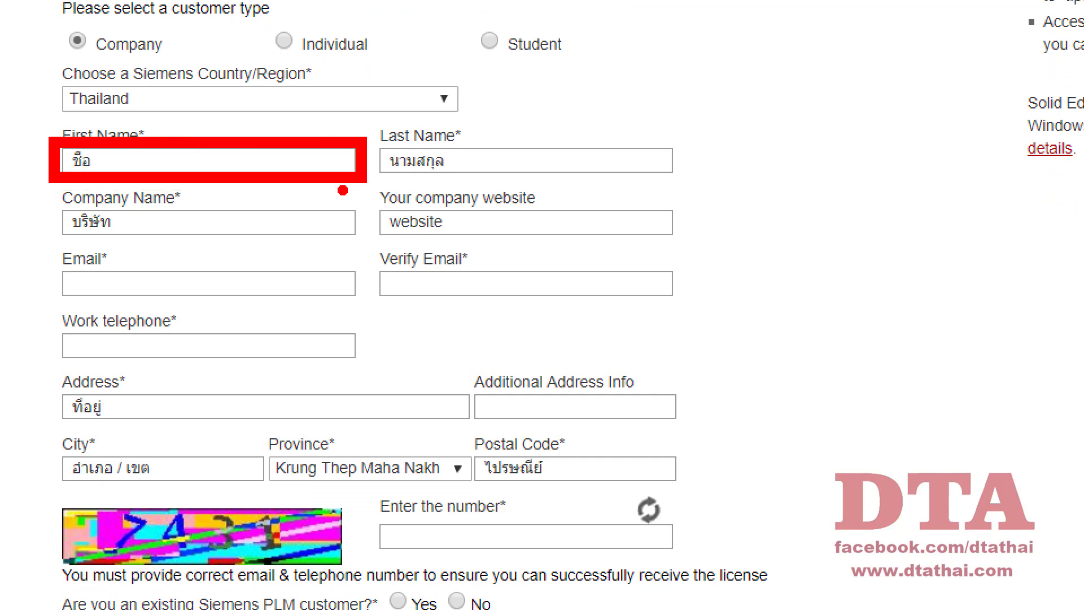
pyautogui.press('e')
pyautogui.moveTo(366, 130)
pyautogui.keyDown('ctrl'); pyautogui.mouseDown()
pyautogui.moveTo(493, 179)
pyautogui.moveTo(703, 190)
pyautogui.mouseUp(); pyautogui.keyUp('ctrl')
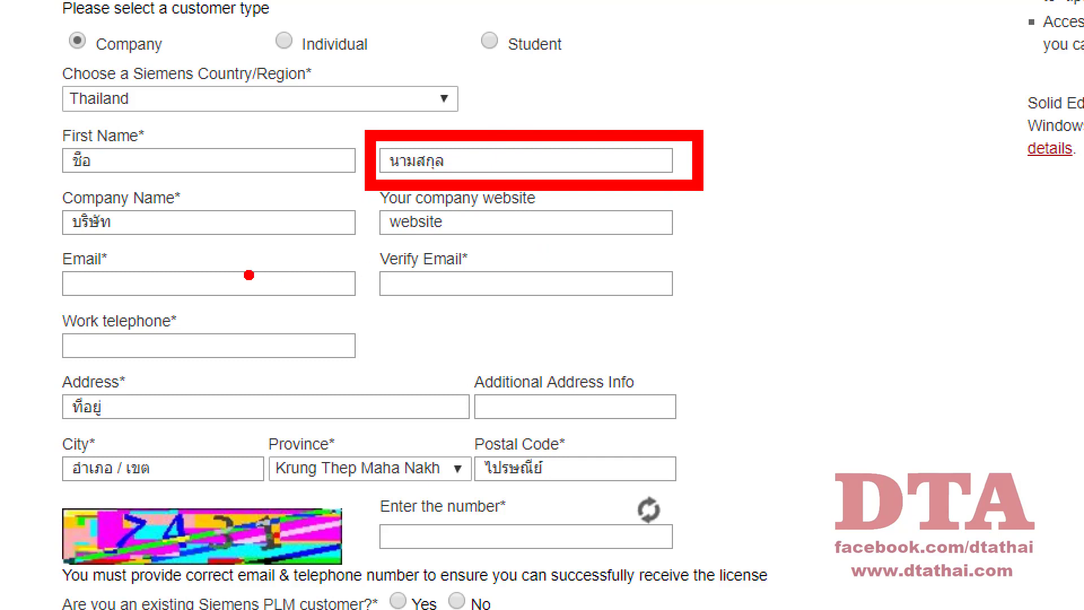
pyautogui.press('e')
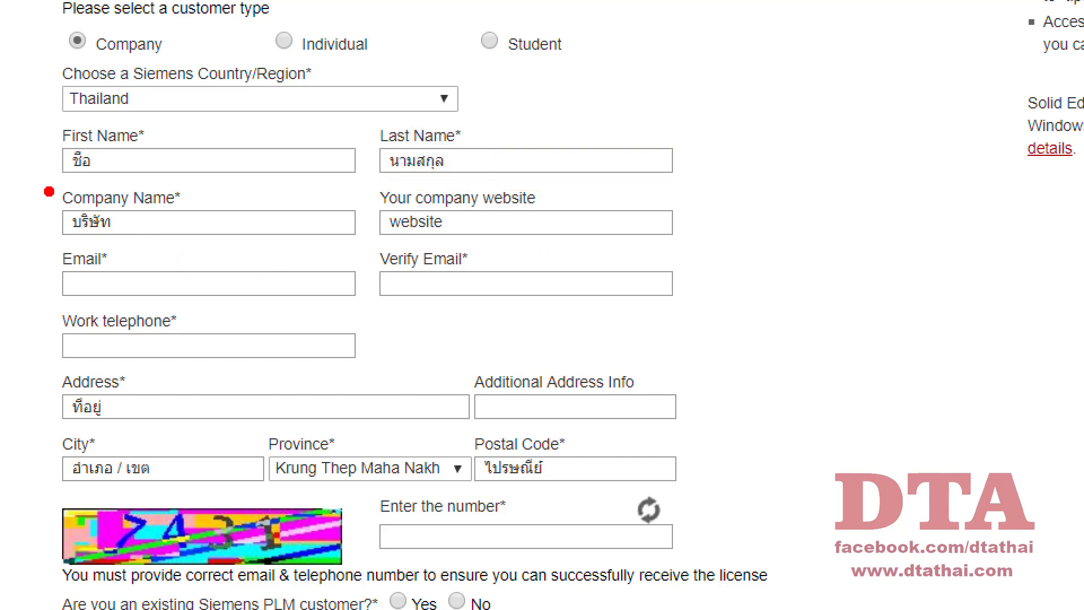
pyautogui.keyDown('ctrl'); pyautogui.moveTo(45, 186); pyautogui.dragTo(695, 249); pyautogui.keyUp('ctrl')
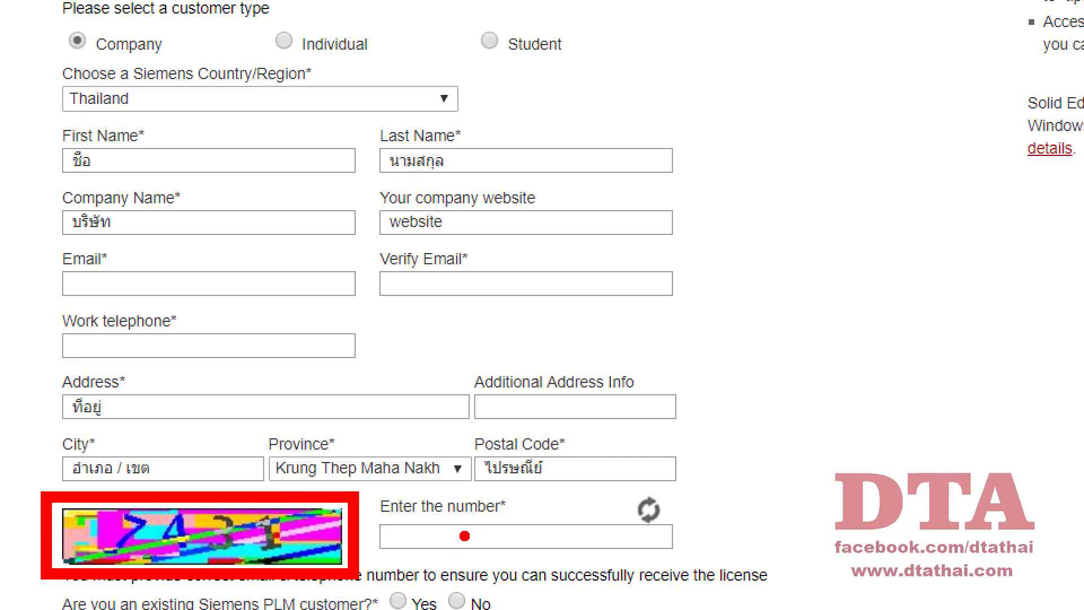
# Scroll down the trial registration form to its remaining fields and Continue button.
pyautogui.scroll(-3, 461, 535)
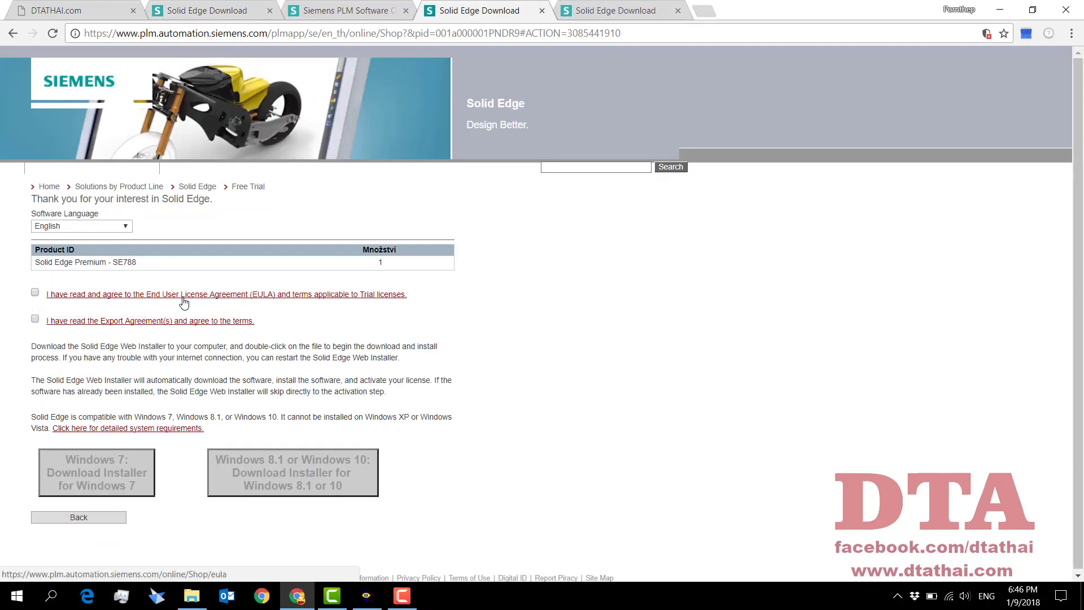
# Accept the EULA and Export Agreement and download the Windows 8.1/10 web installer.
pyautogui.click(35, 292)
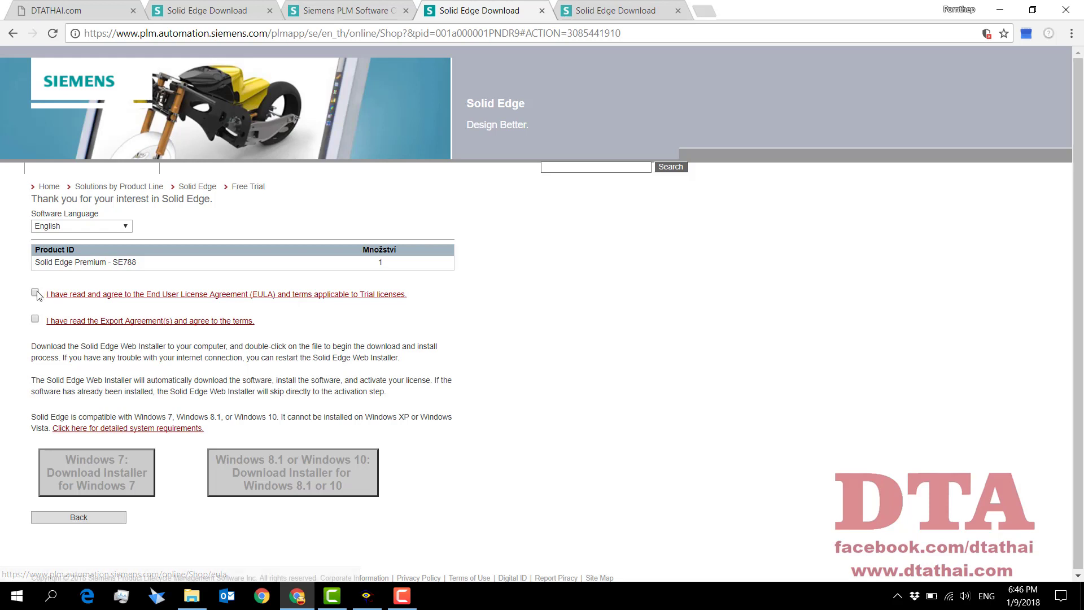
pyautogui.click(35, 319)
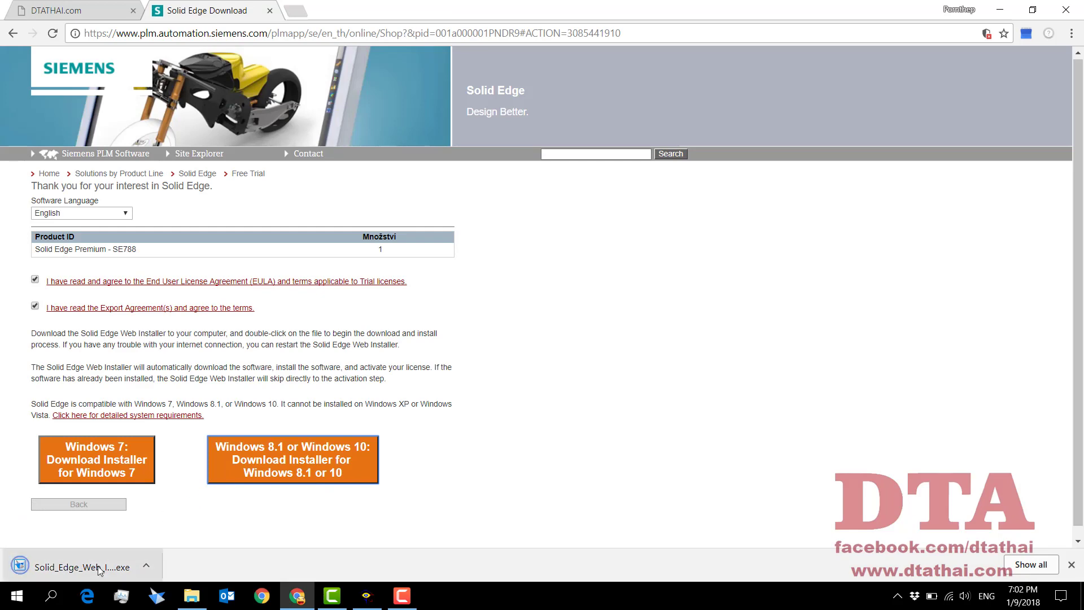
pyautogui.click(145, 562)
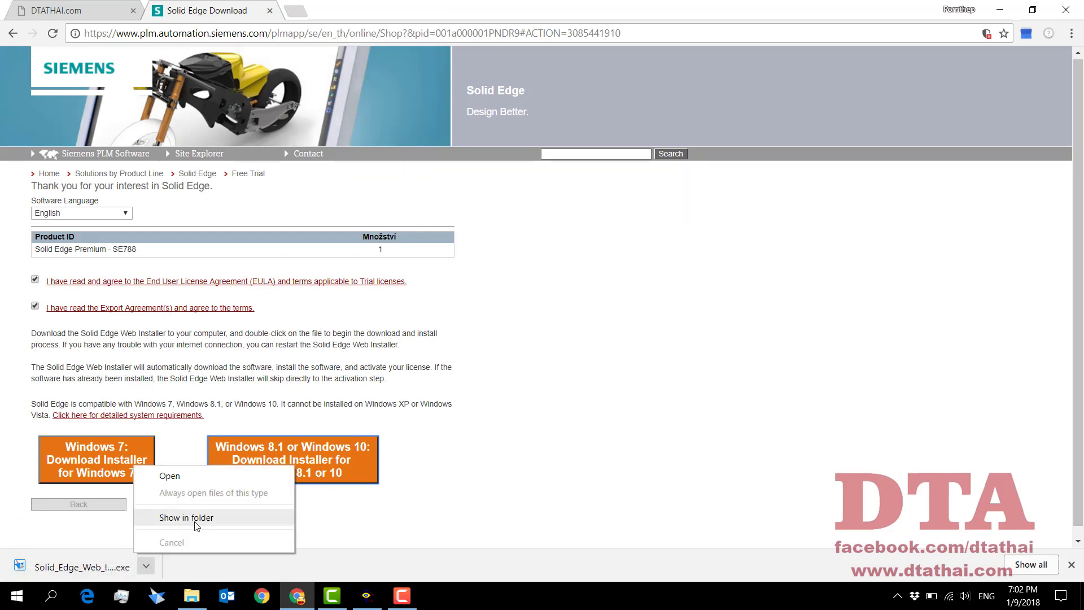
# Show the downloaded Solid_Edge_Web_Installer_English_ST10.exe in its Downloads folder.
pyautogui.click(196, 519)
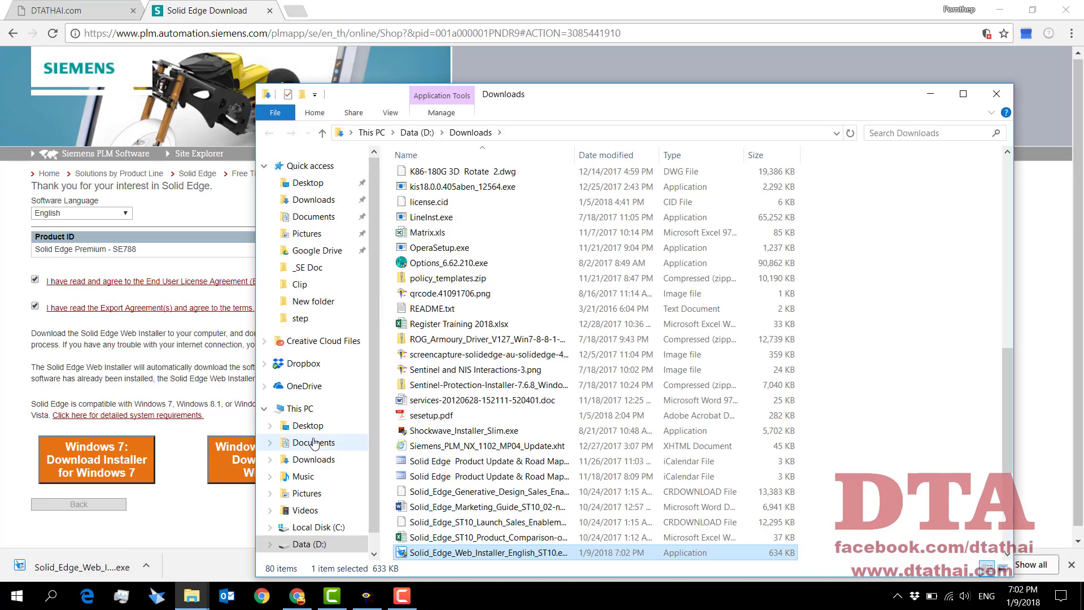
pyautogui.scroll(-5, 445, 531)
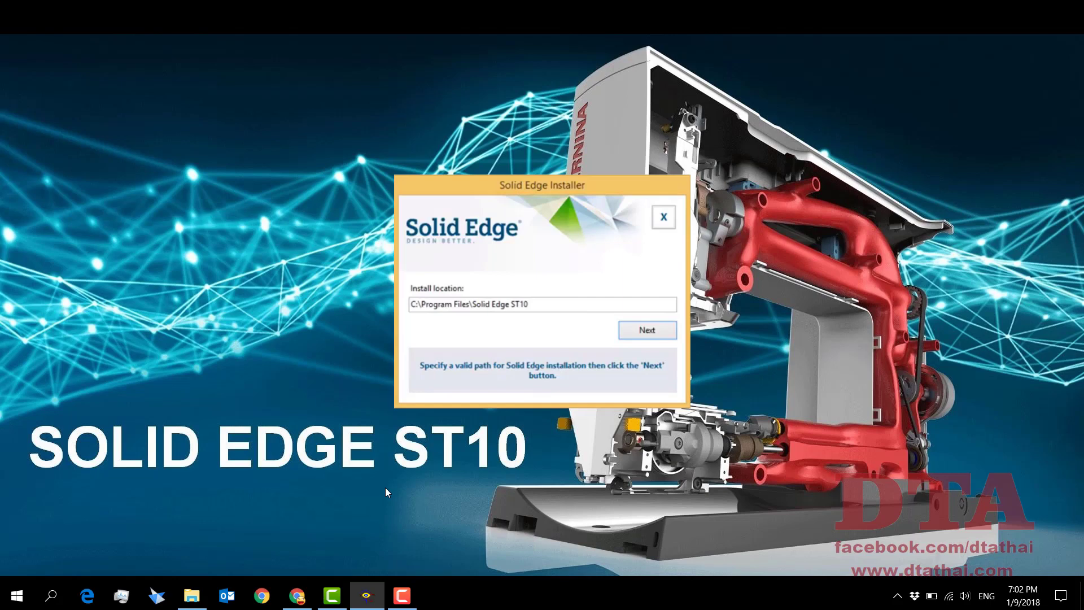
# Proceed with installing Solid Edge into C:\Program Files\Solid Edge ST10.
pyautogui.press('space')
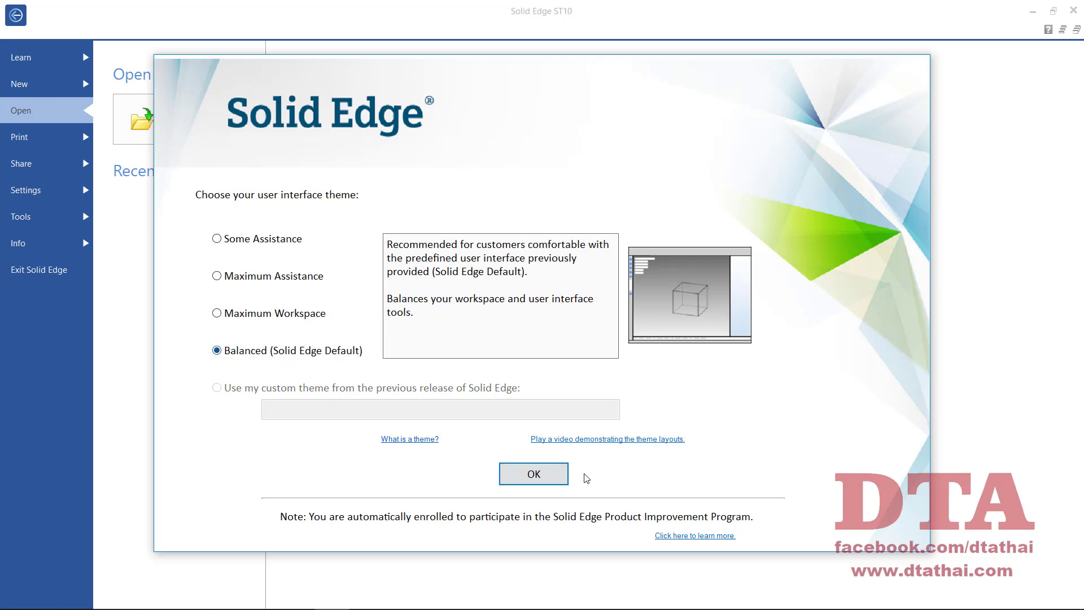
# Accept the Balanced theme, try Open > Browse and cancel, then show the New templates.
pyautogui.click(545, 481)
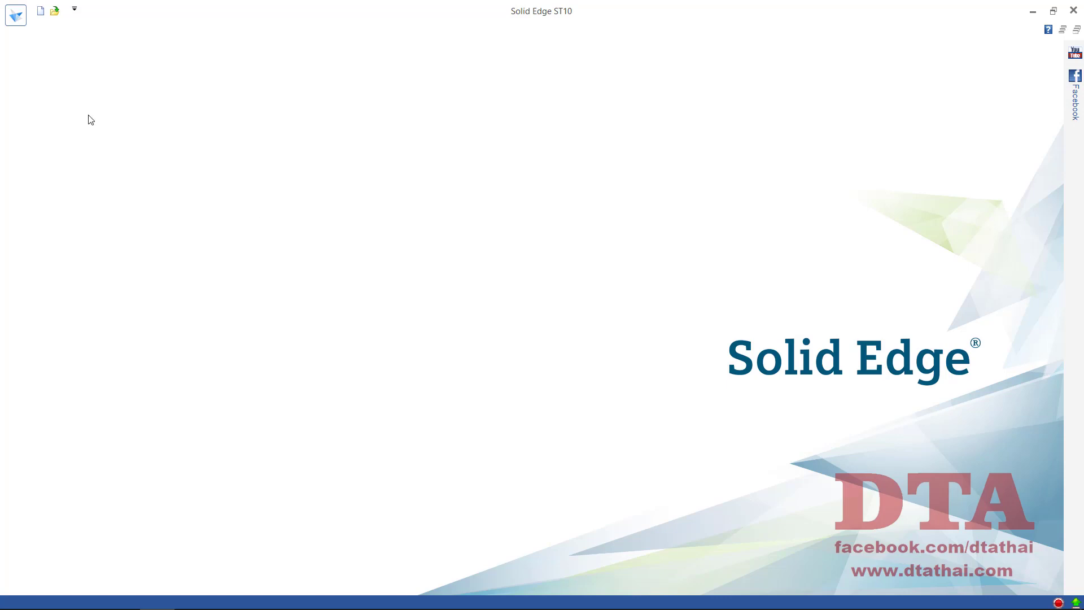
pyautogui.click(16, 15)
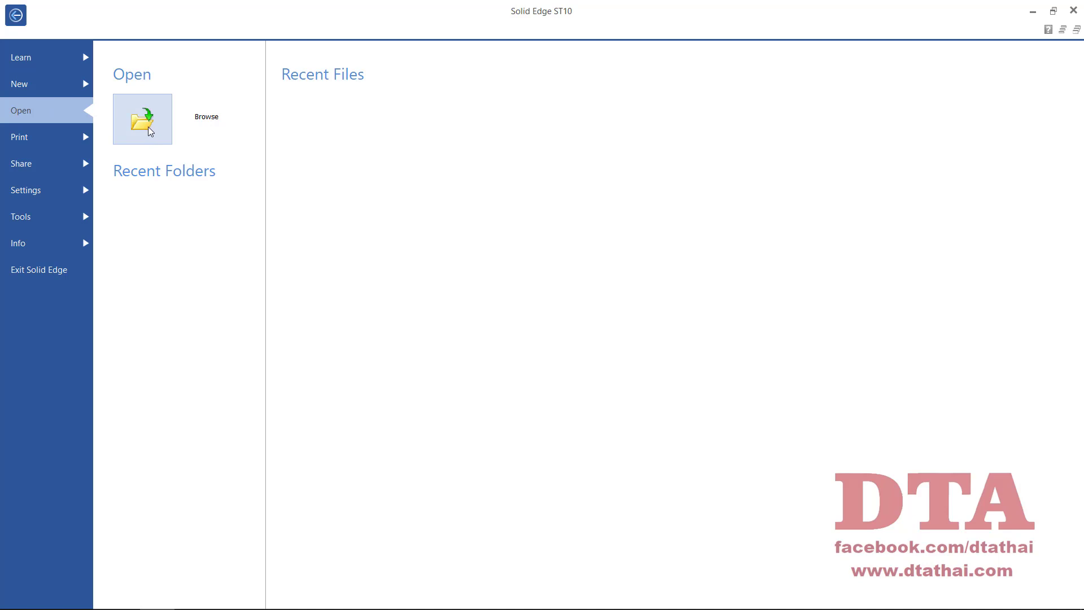
pyautogui.click(150, 131)
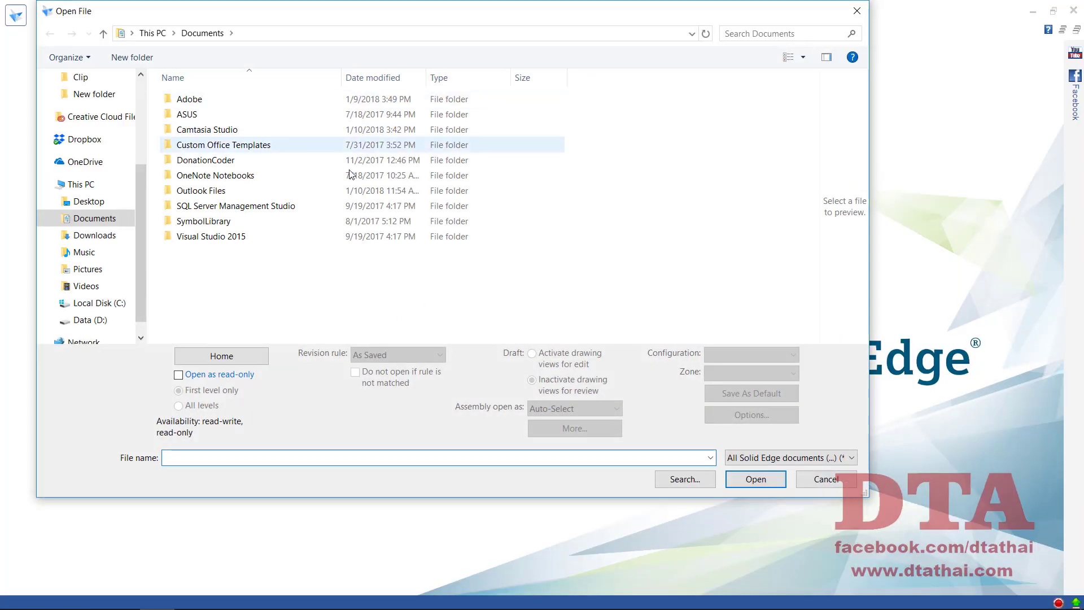
pyautogui.click(840, 484)
pyautogui.click(18, 25)
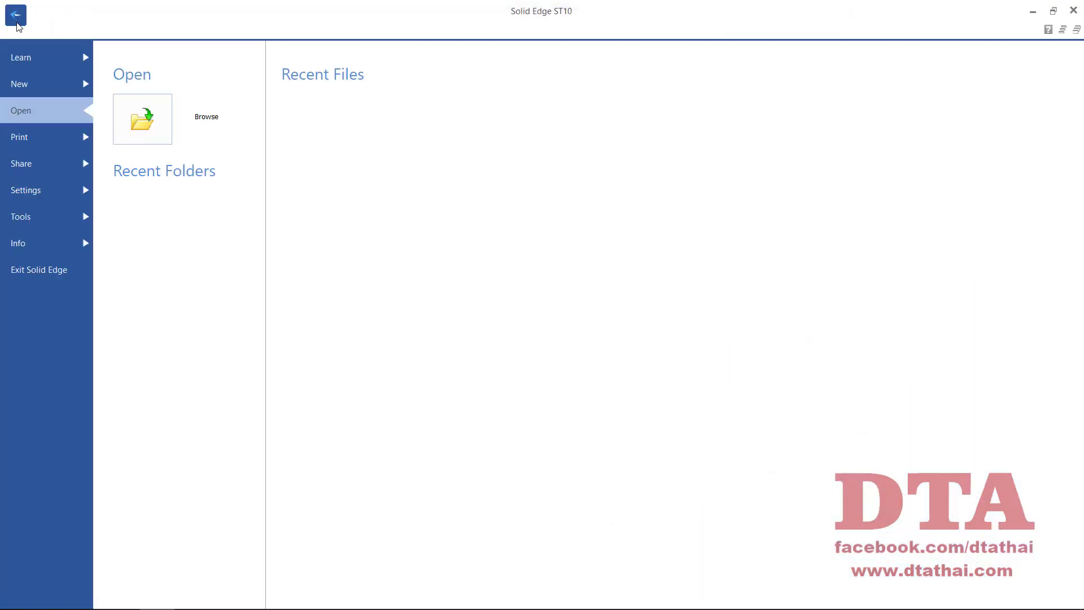
pyautogui.click(38, 86)
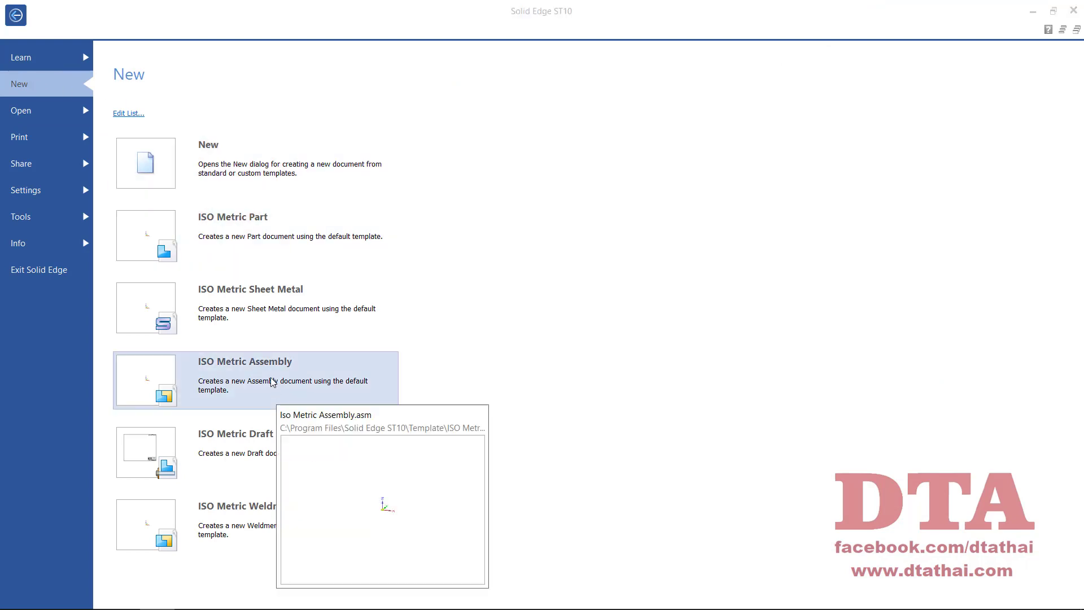
# Create a new ISO Metric Part document and orbit its empty workspace.
pyautogui.click(245, 238)
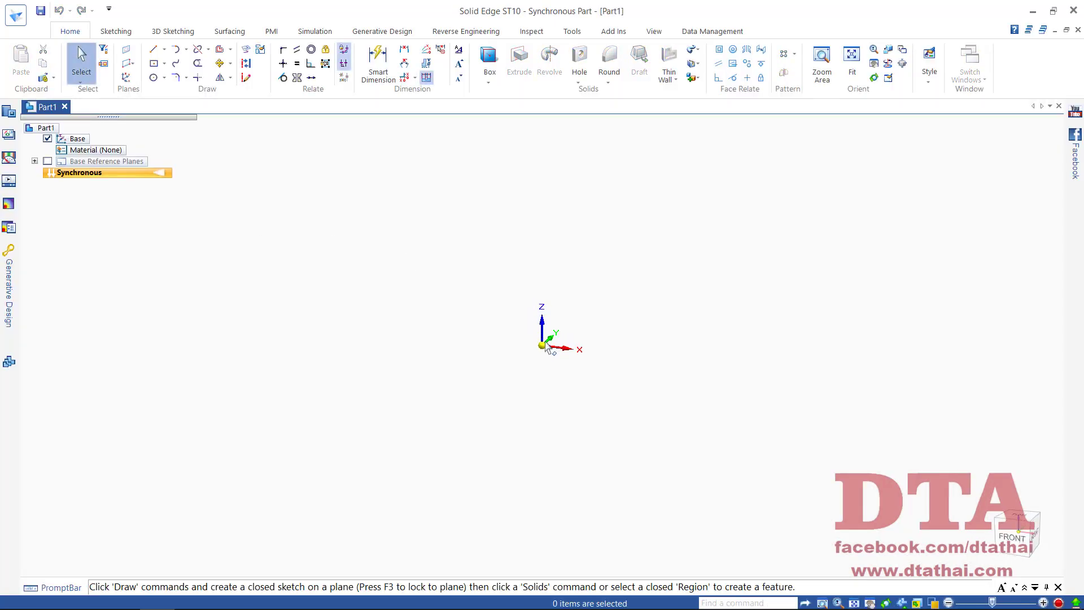
pyautogui.moveTo(598, 339); pyautogui.dragTo(605, 358, button='middle')
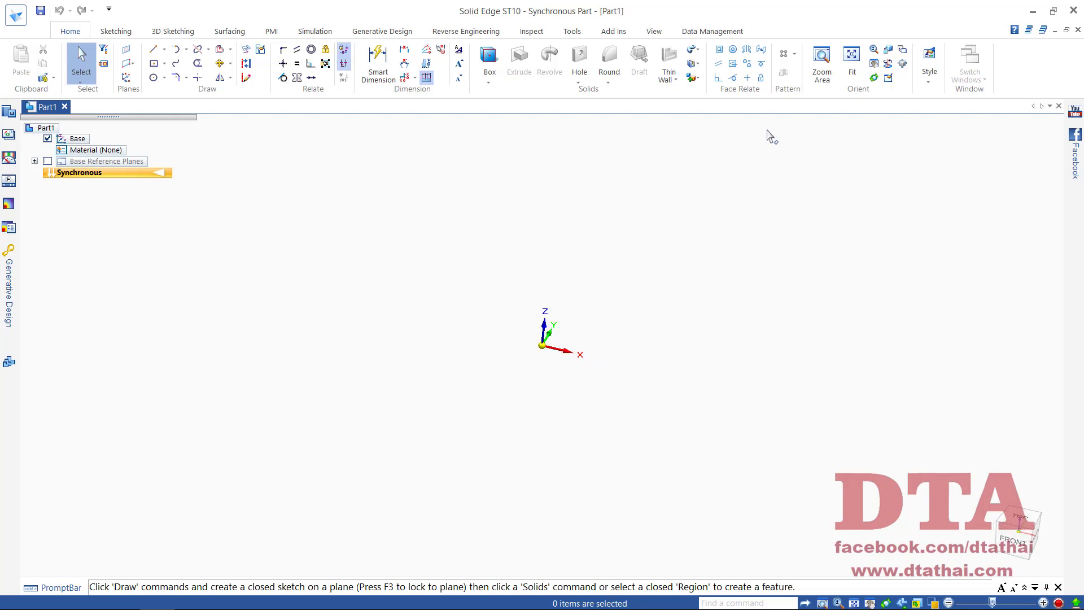
pyautogui.moveTo(669, 341); pyautogui.dragTo(626, 334, button='middle')
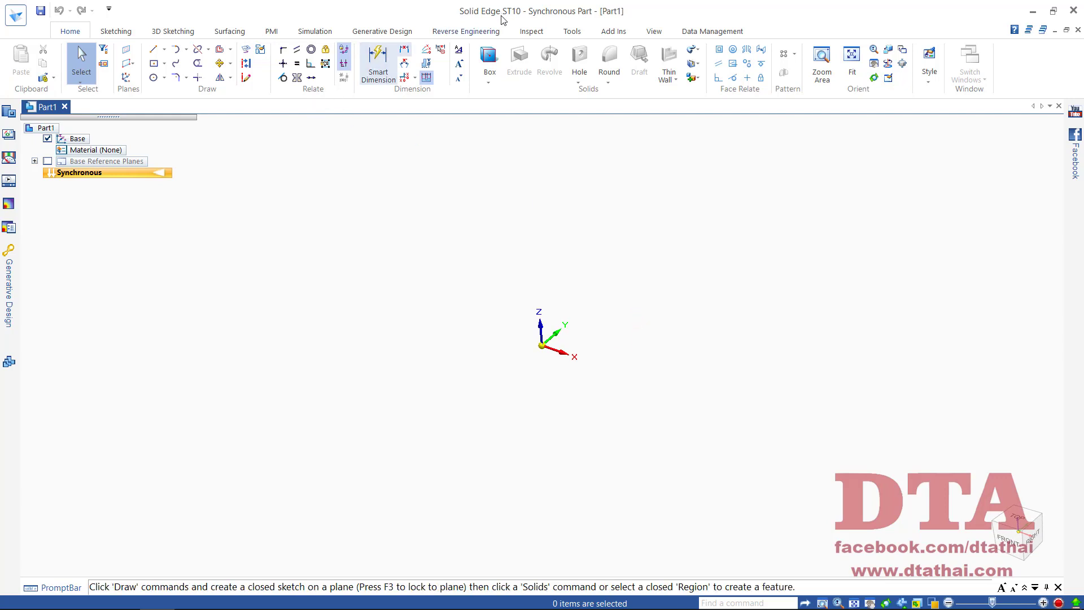
# Draw Box 1 from the origin at 107.58 × 63.44 × 134.83 mm, dismissing the Command Tips notice.
pyautogui.click(490, 59)
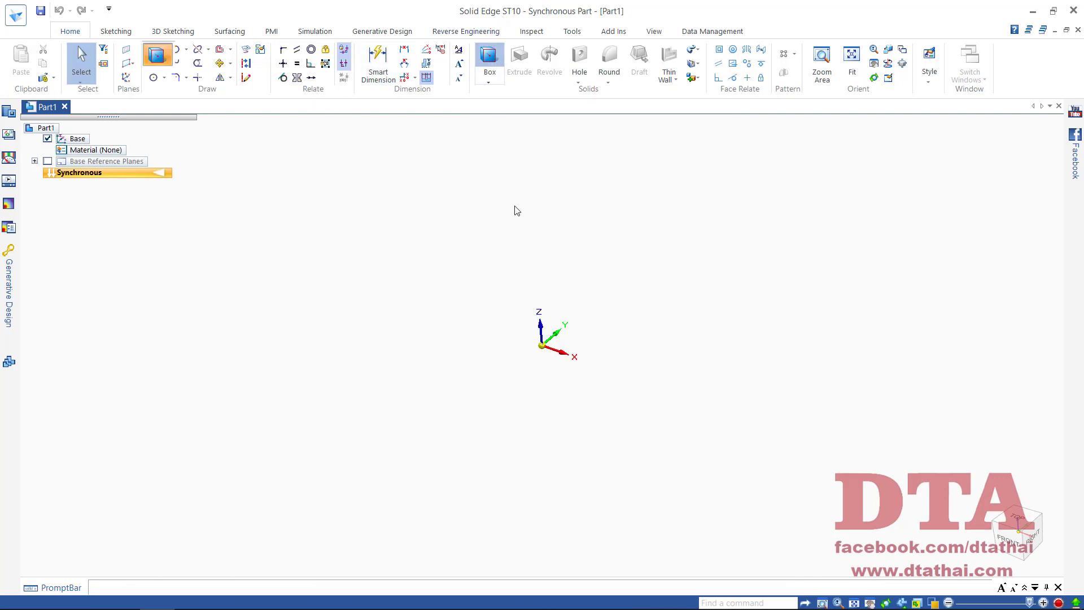
pyautogui.click(542, 345)
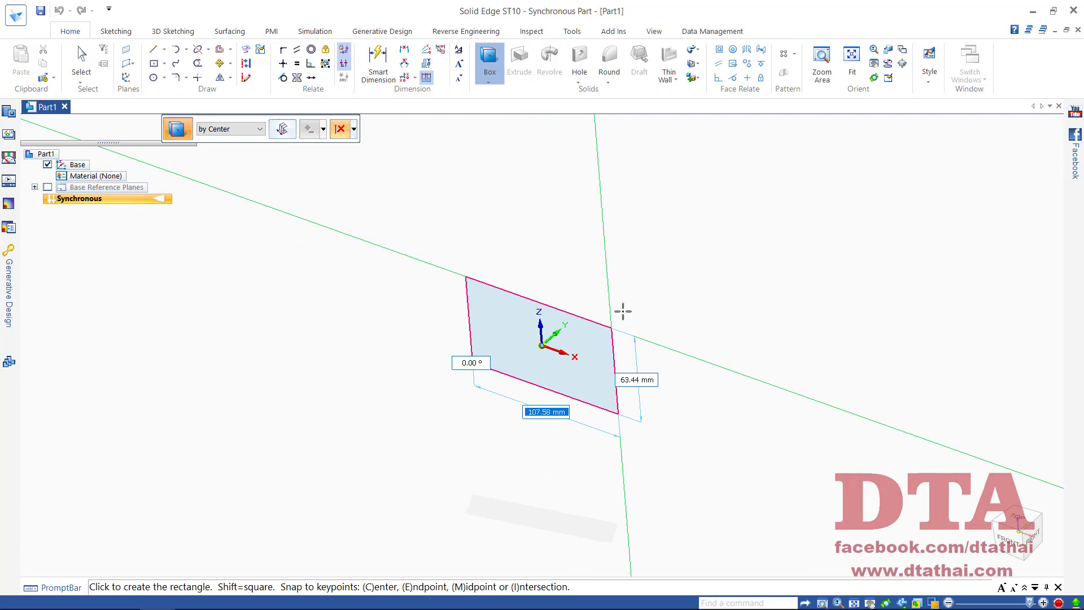
pyautogui.click(624, 310)
pyautogui.click(678, 280)
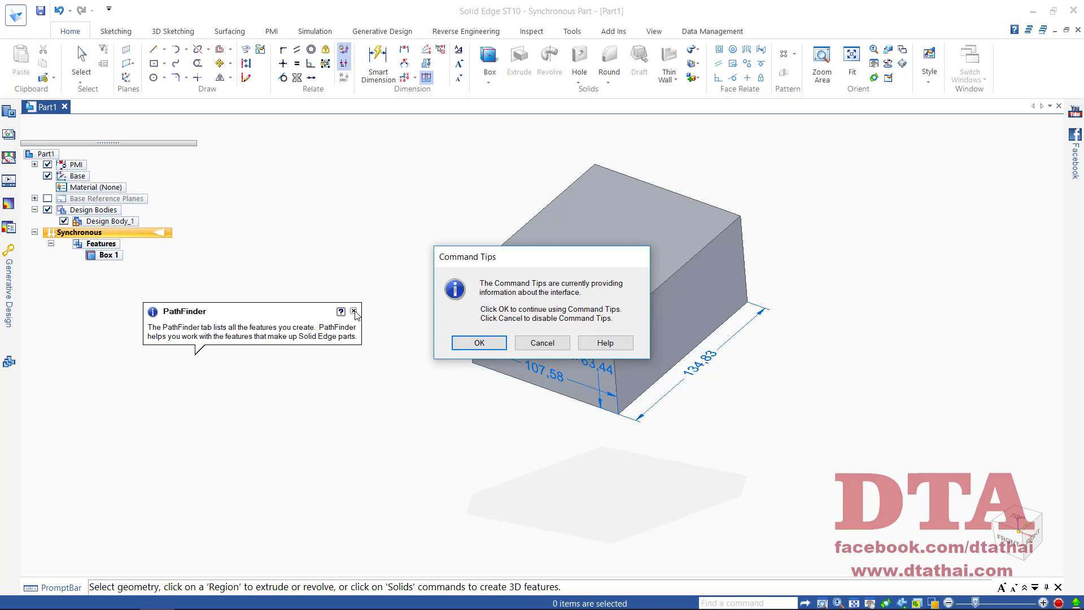
pyautogui.click(495, 348)
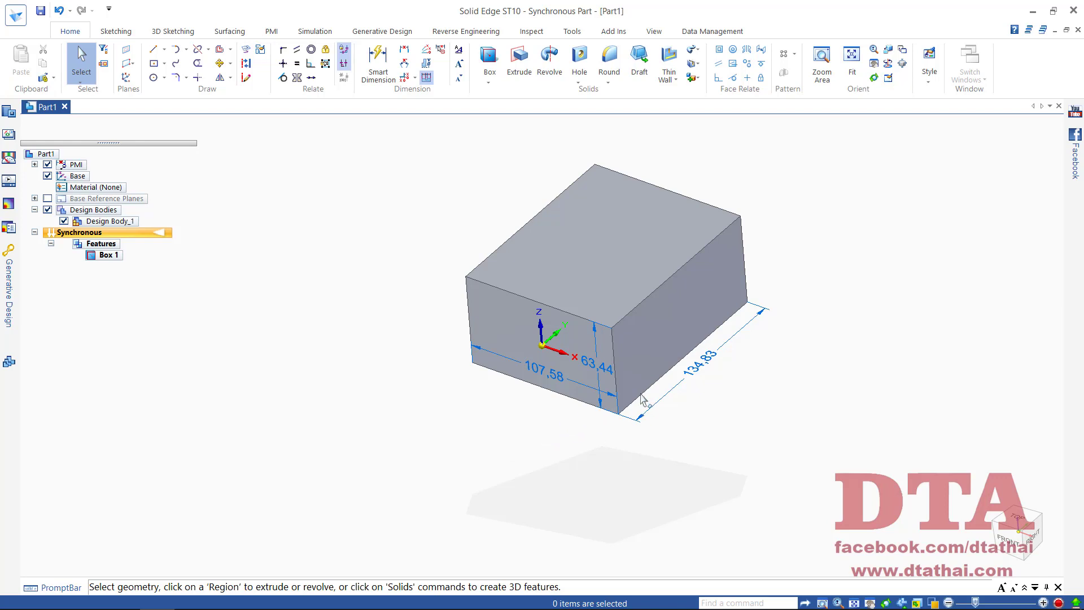
pyautogui.moveTo(648, 408); pyautogui.dragTo(653, 366, button='middle')
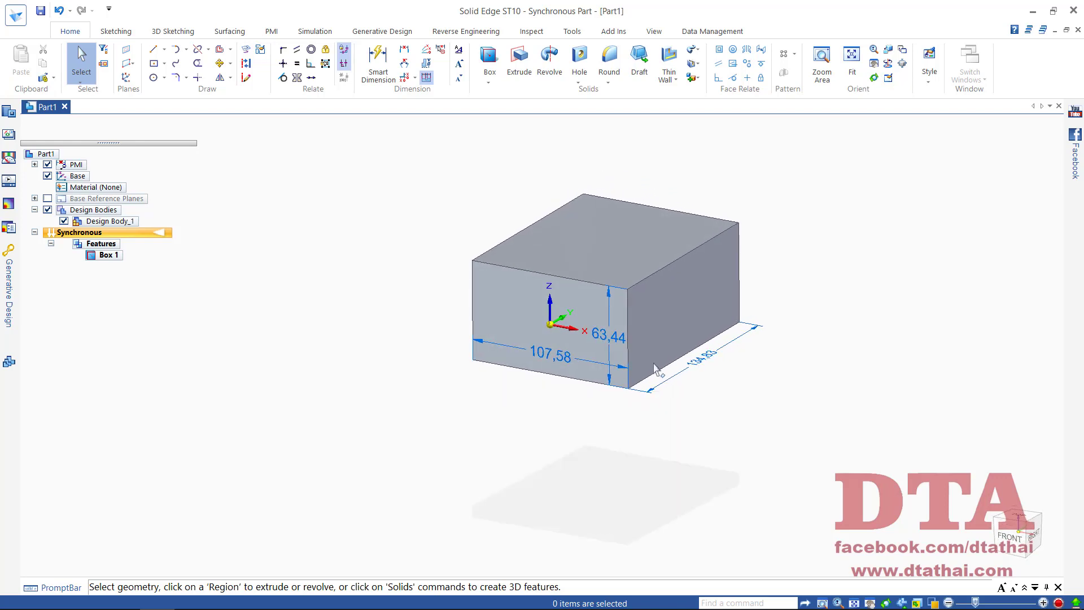